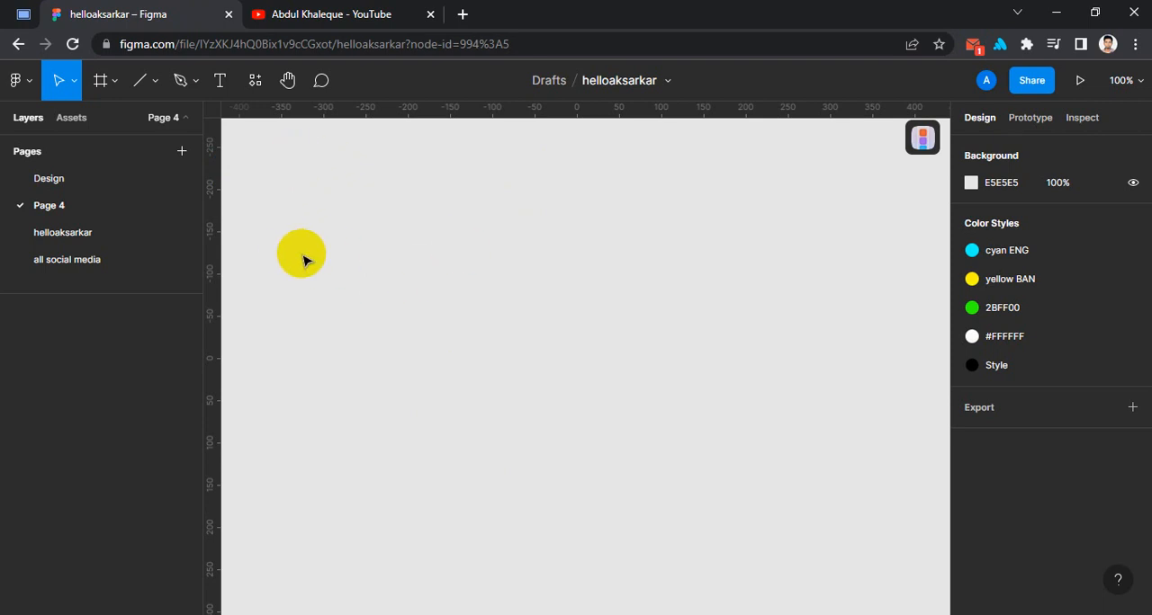
left_click(154, 86)
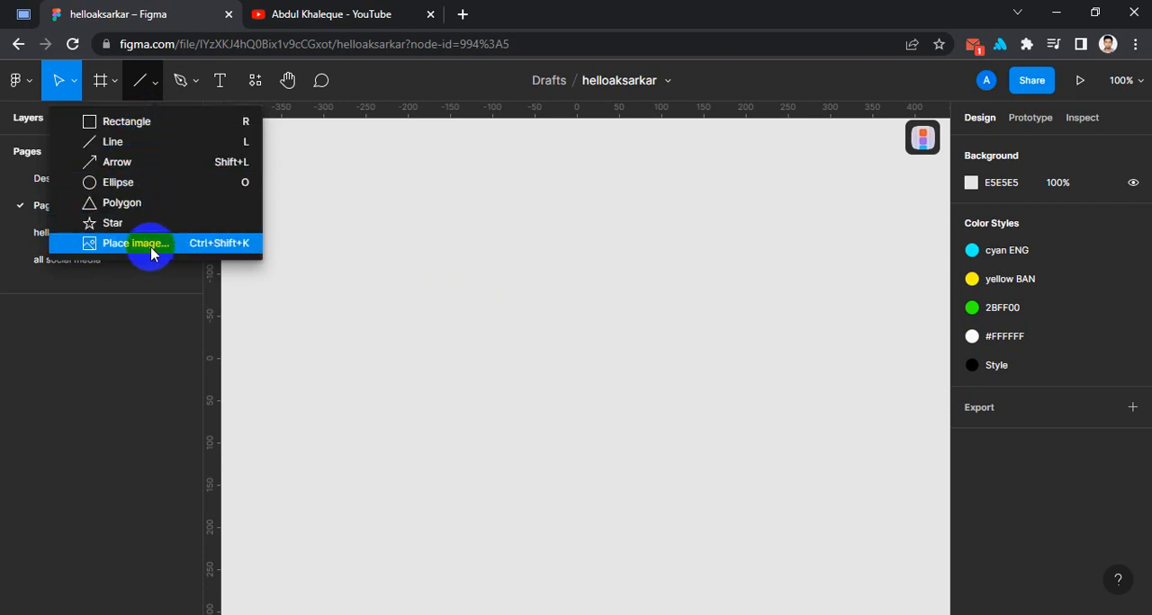
left_click(118, 127)
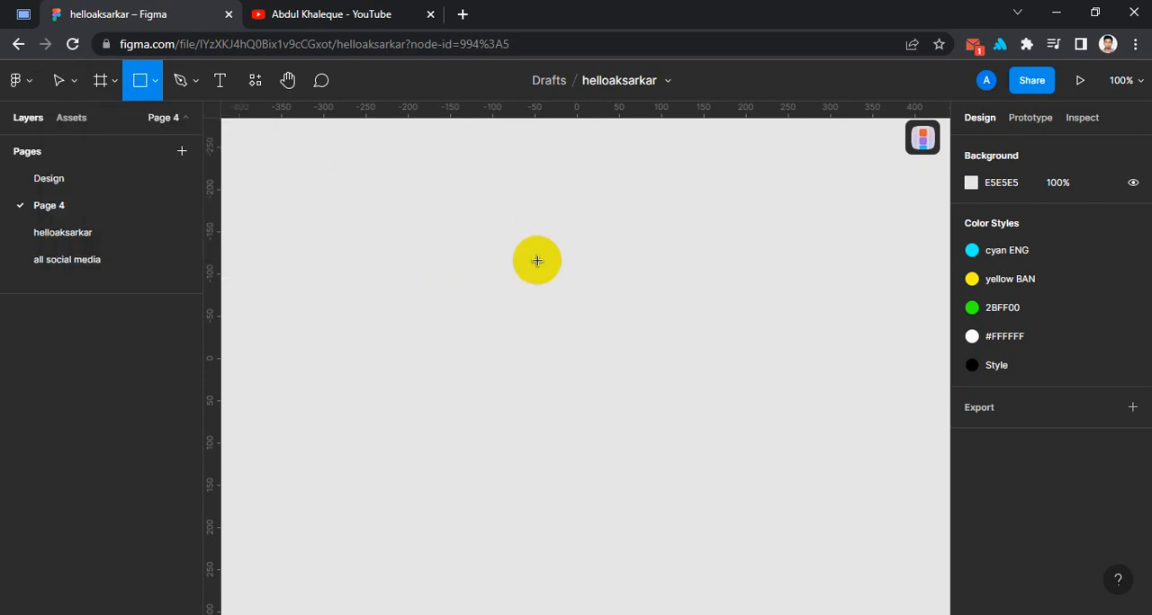
left_click(156, 86)
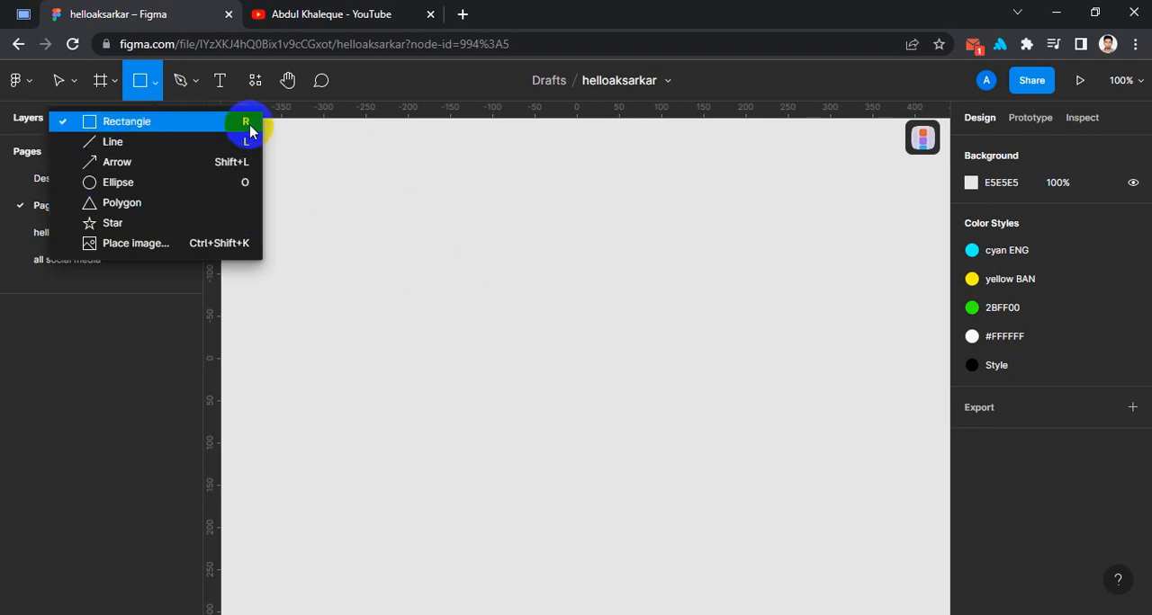
left_click(98, 121)
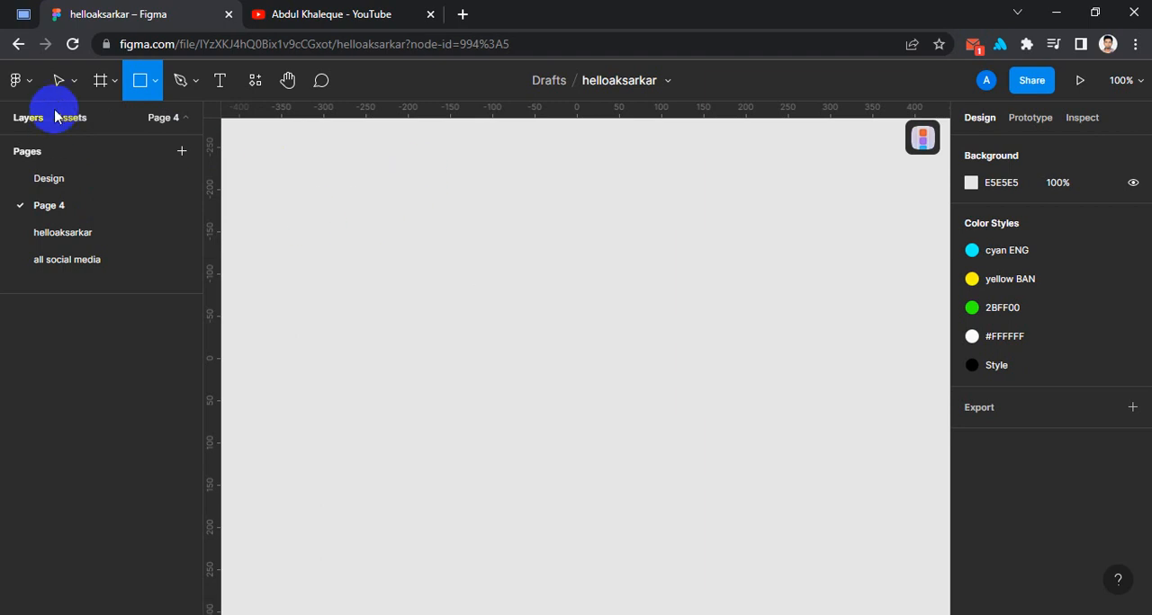
left_click(57, 81)
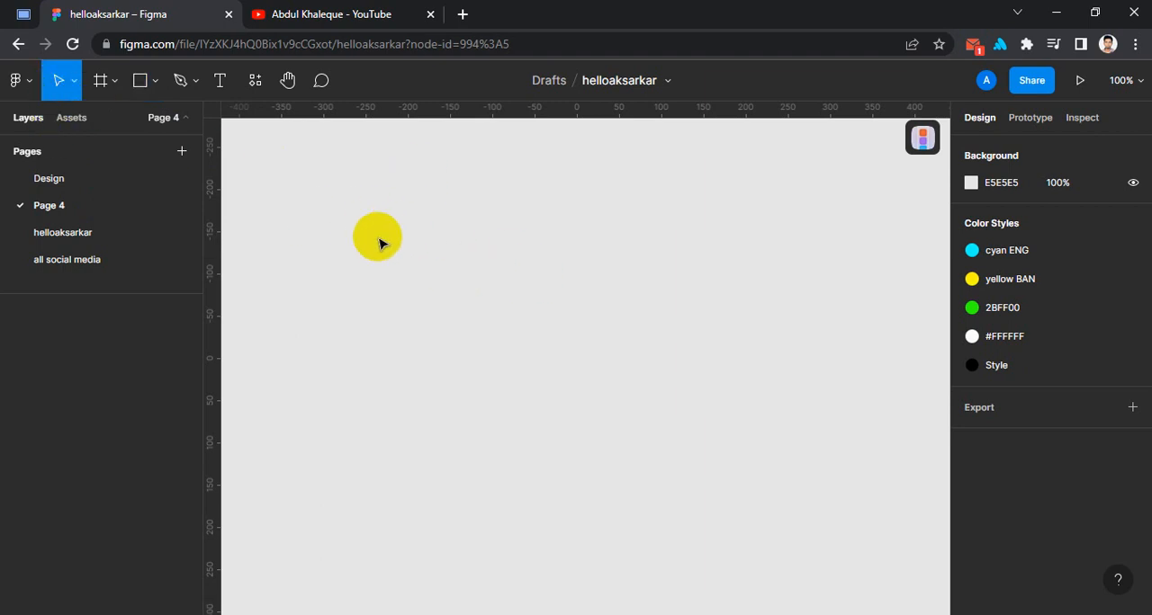
Draw a square about 100 × 100 in the upper-left area of the canvas with the Rectangle tool
left_click_drag(144, 81, 138, 126)
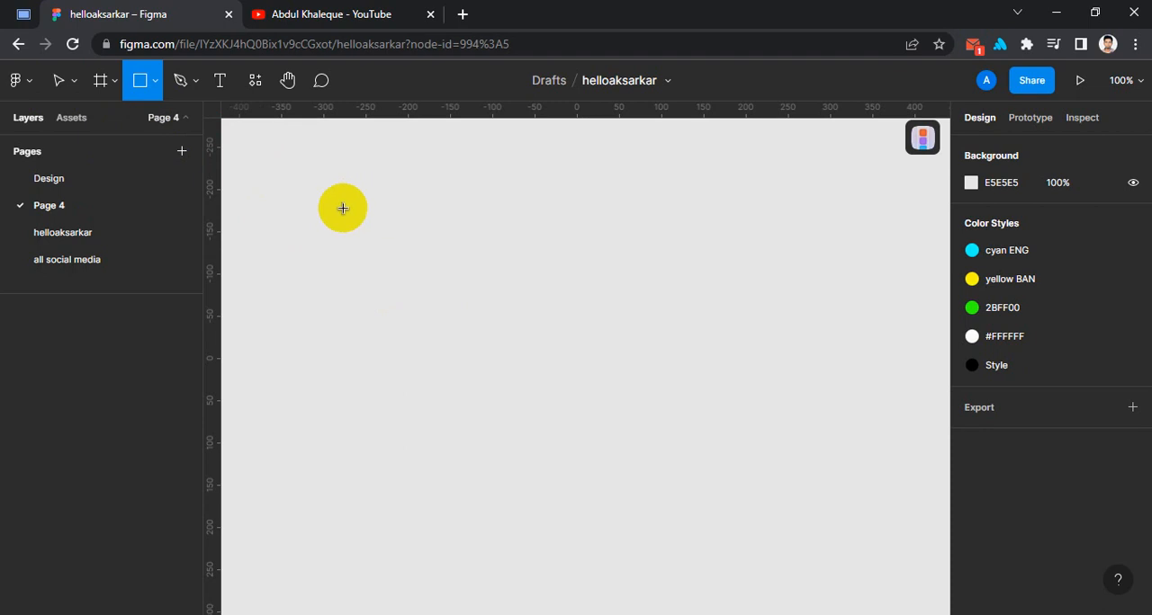
left_click_drag(144, 80, 185, 120)
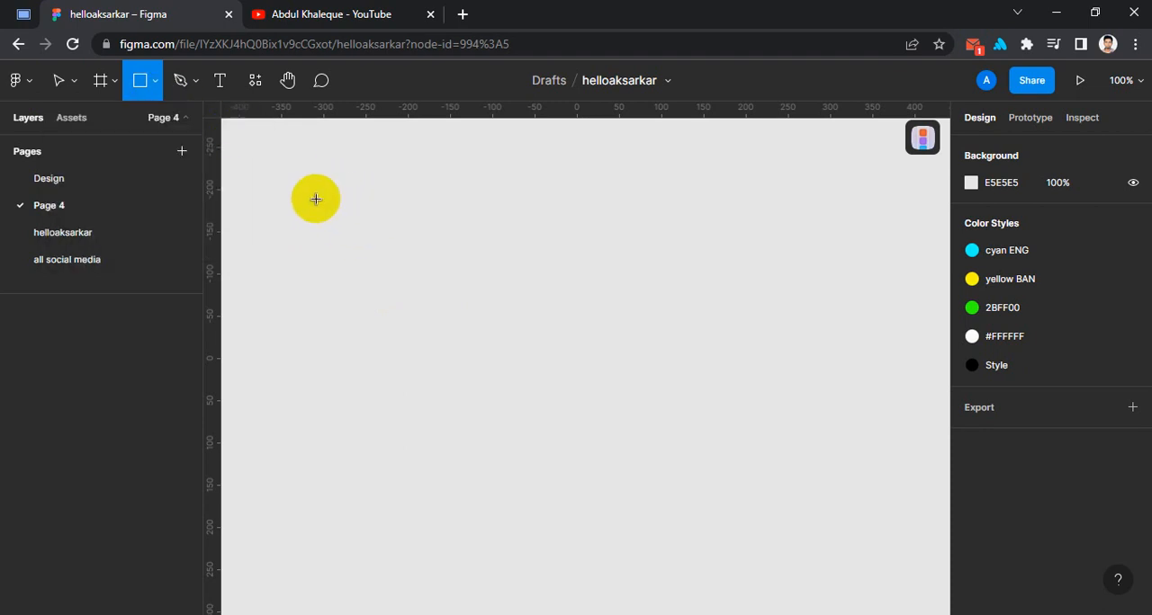
mouse_move(315, 198)
left_mouse_down()
mouse_move(403, 282)
mouse_move(630, 404)
mouse_move(532, 348)
left_mouse_up()
left_click_drag(619, 408, 617, 381)
mouse_move(740, 419)
left_mouse_down()
mouse_move(759, 408)
mouse_move(753, 333)
mouse_move(758, 484)
mouse_move(811, 277)
mouse_move(609, 246)
mouse_move(774, 237)
mouse_move(696, 230)
mouse_move(714, 236)
mouse_move(684, 260)
mouse_move(668, 321)
mouse_move(688, 396)
mouse_move(504, 337)
mouse_move(549, 390)
mouse_move(478, 321)
mouse_move(443, 310)
mouse_move(516, 433)
mouse_move(455, 313)
mouse_move(614, 494)
mouse_move(422, 228)
mouse_move(400, 217)
left_mouse_up()
key("shift")
left_click(504, 338)
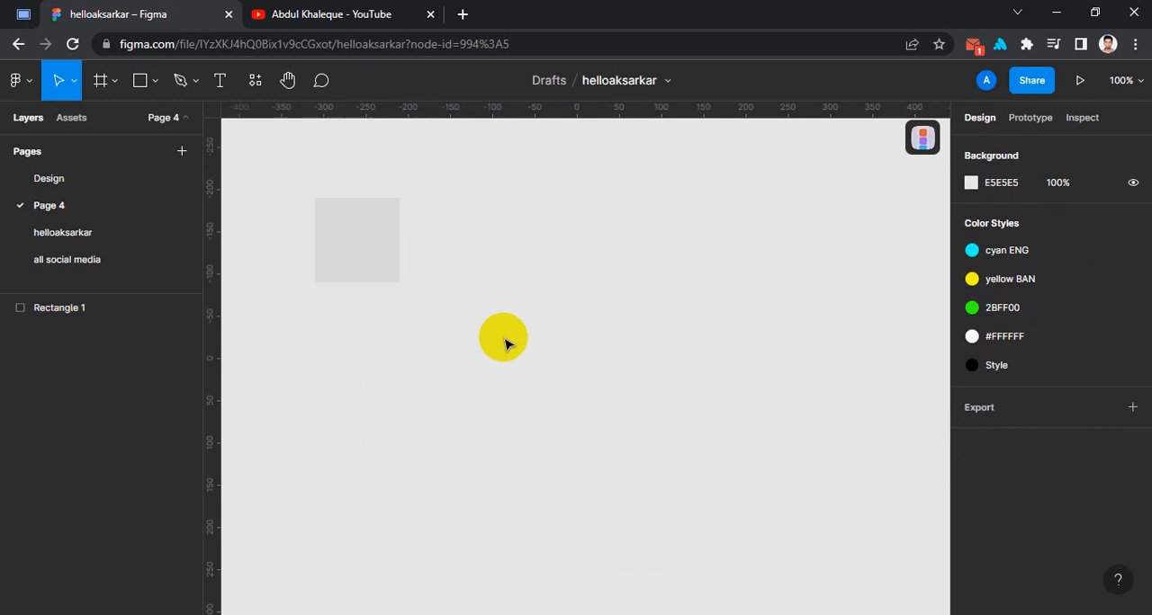
Draw a wide rectangle about 250 × 100 to the right of the square, level with its top edge
left_click(140, 81)
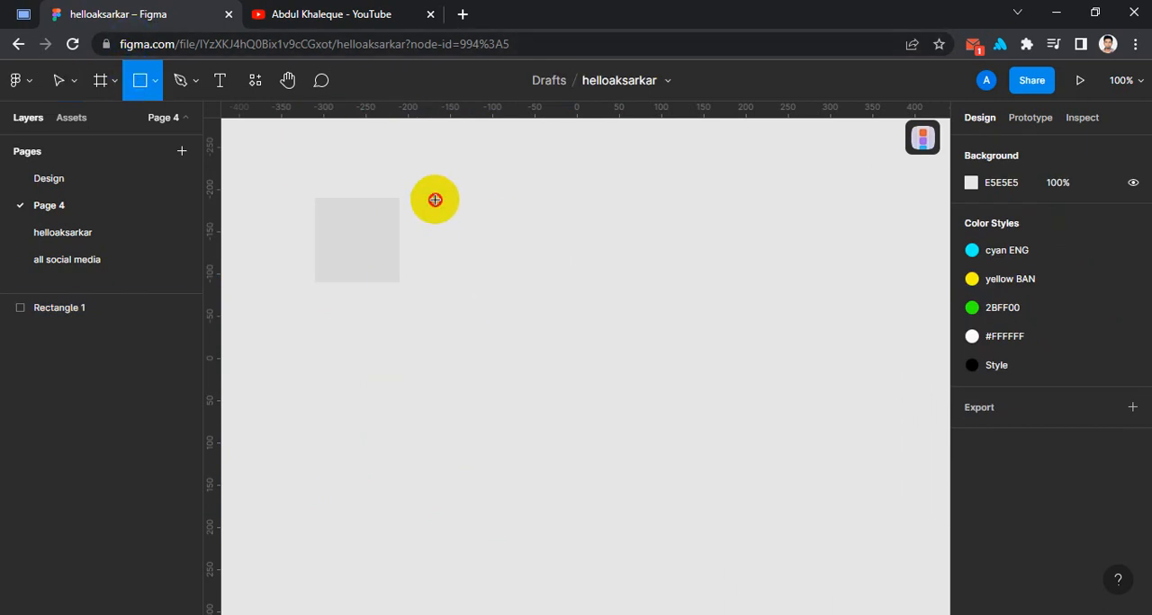
mouse_move(435, 199)
left_mouse_down()
mouse_move(638, 303)
mouse_move(584, 284)
mouse_move(647, 283)
left_mouse_up()
left_click(669, 308)
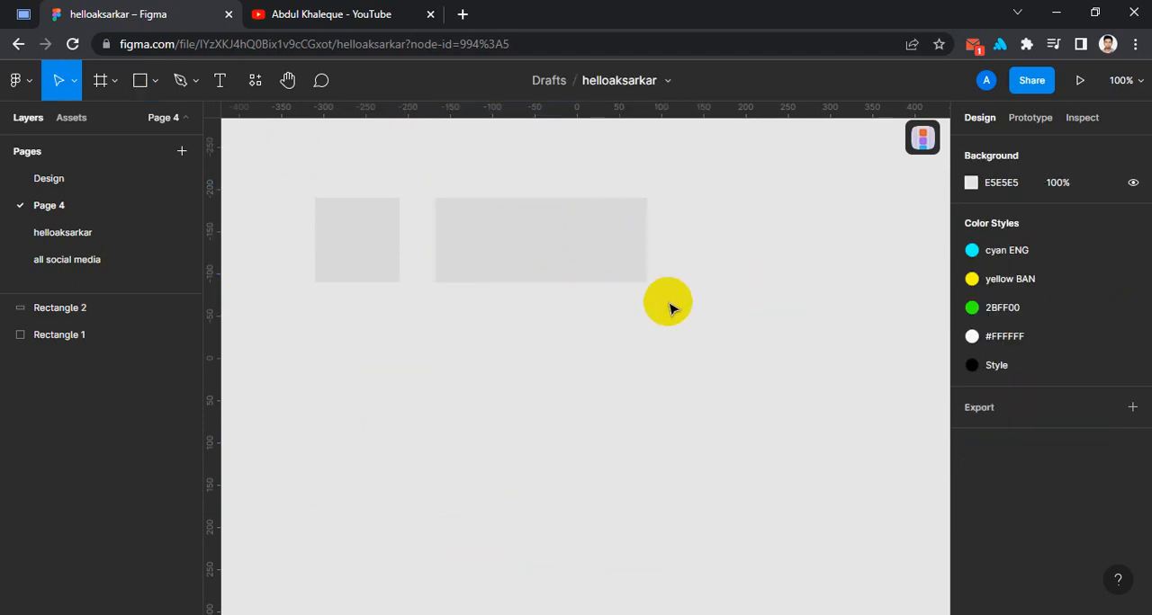
Draw a horizontal line about 393 long spanning the square and the wide rectangle, and place it just below them
scroll(518, 321, "down", 1)
left_click(154, 81)
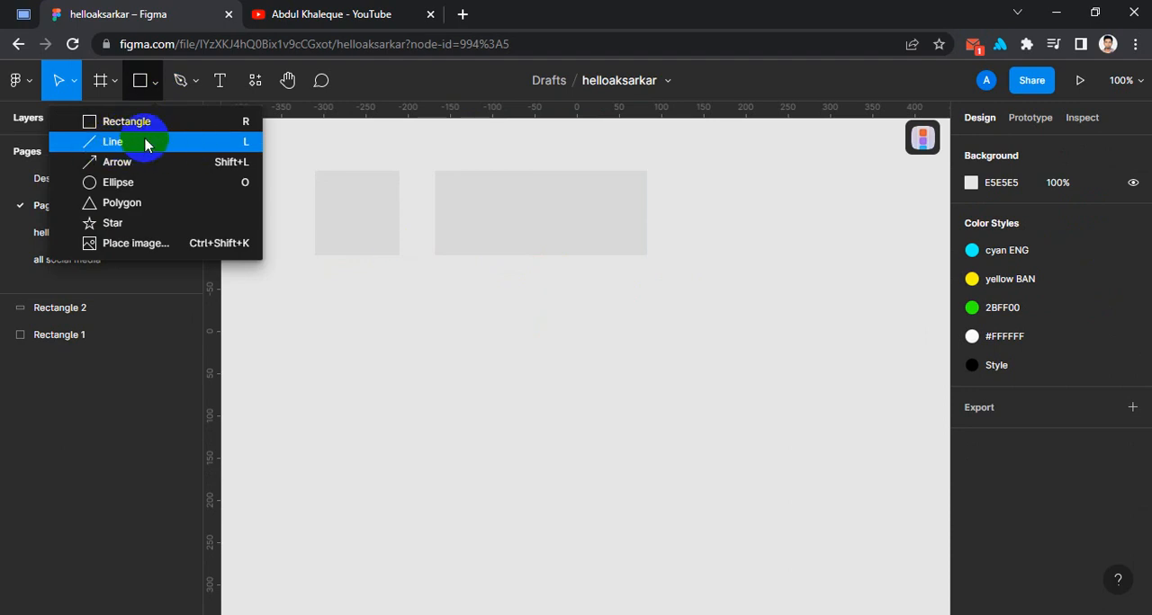
left_click(248, 151)
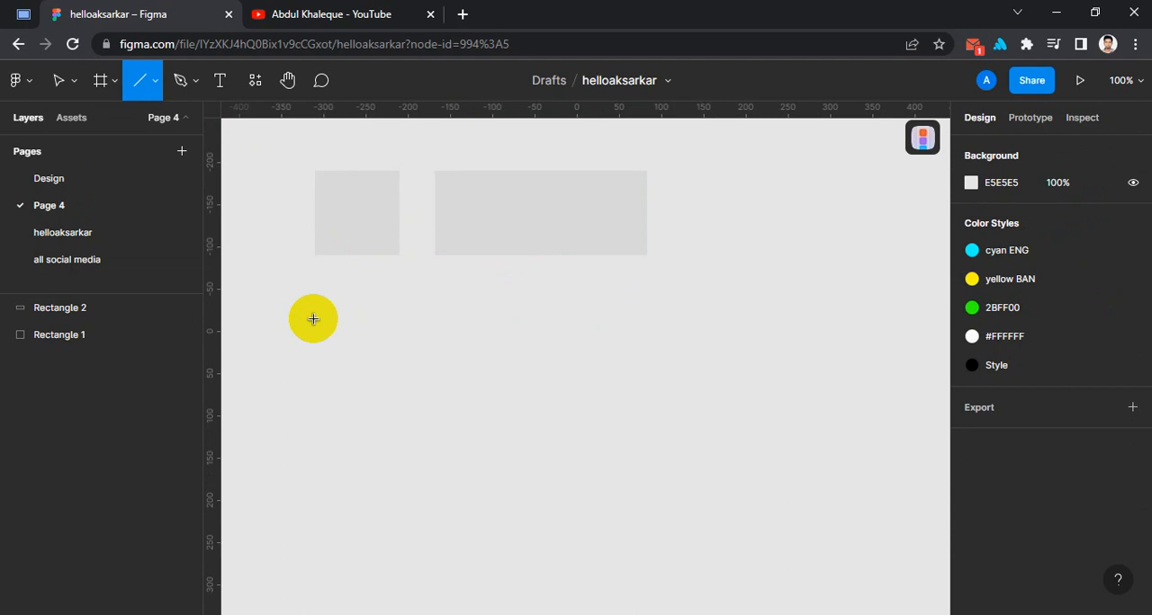
mouse_move(322, 334)
left_mouse_down()
mouse_move(510, 346)
mouse_move(540, 329)
mouse_move(656, 326)
mouse_move(643, 333)
mouse_move(654, 427)
mouse_move(646, 387)
mouse_move(645, 422)
left_mouse_up()
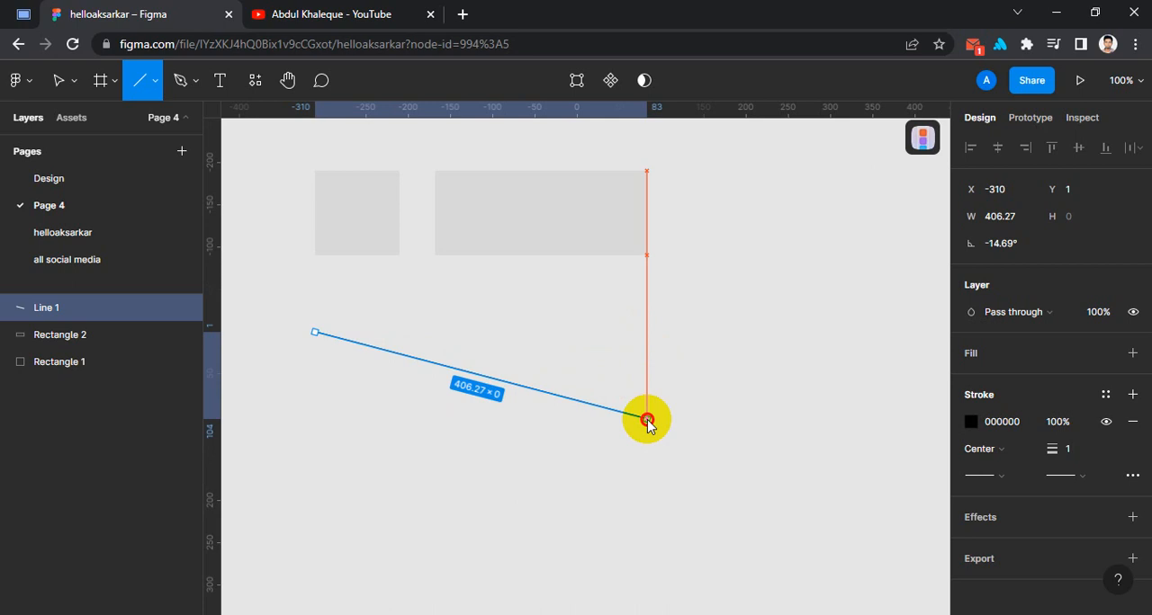
left_click_drag(649, 421, 649, 379)
left_click(769, 297)
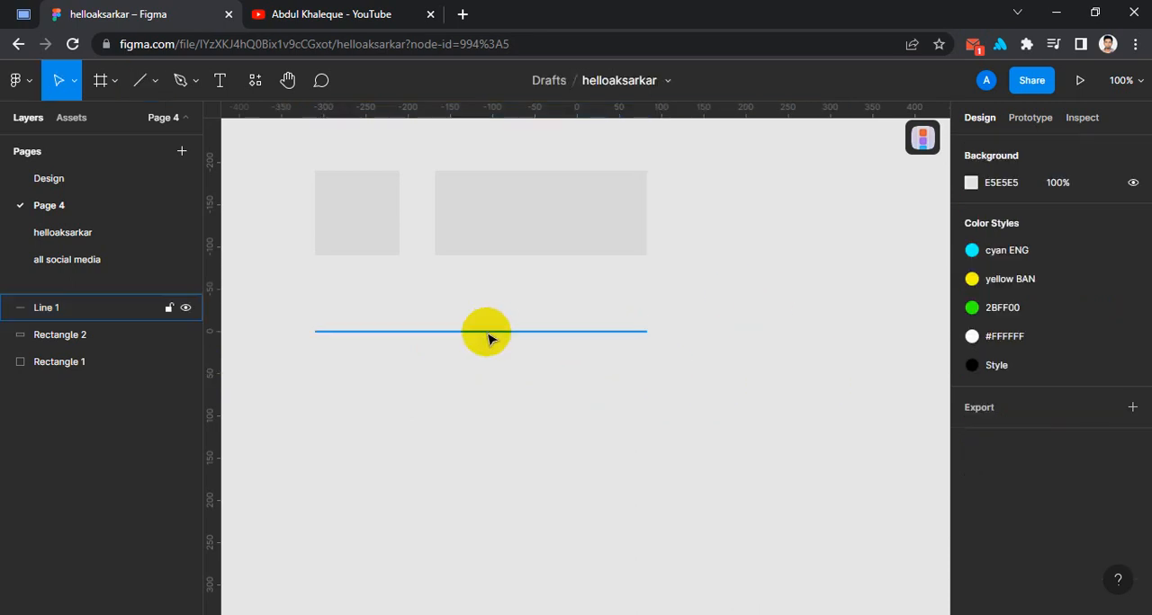
left_click_drag(487, 332, 487, 280)
left_click(458, 366)
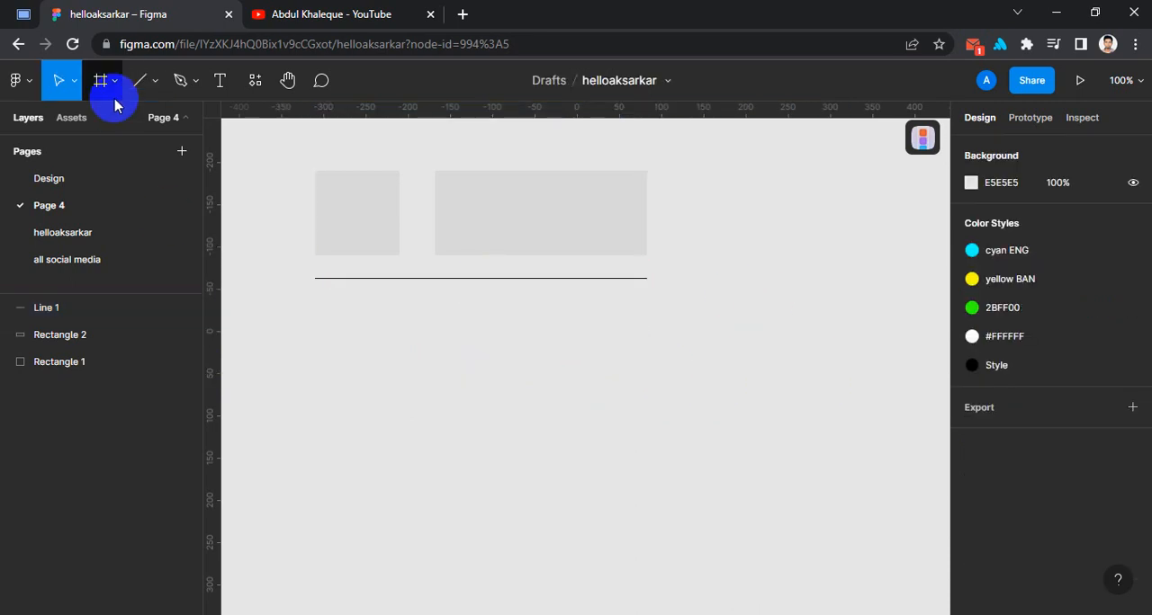
Draw a right-pointing horizontal arrow 393 long under the line and move it up closer to the line
left_click(154, 81)
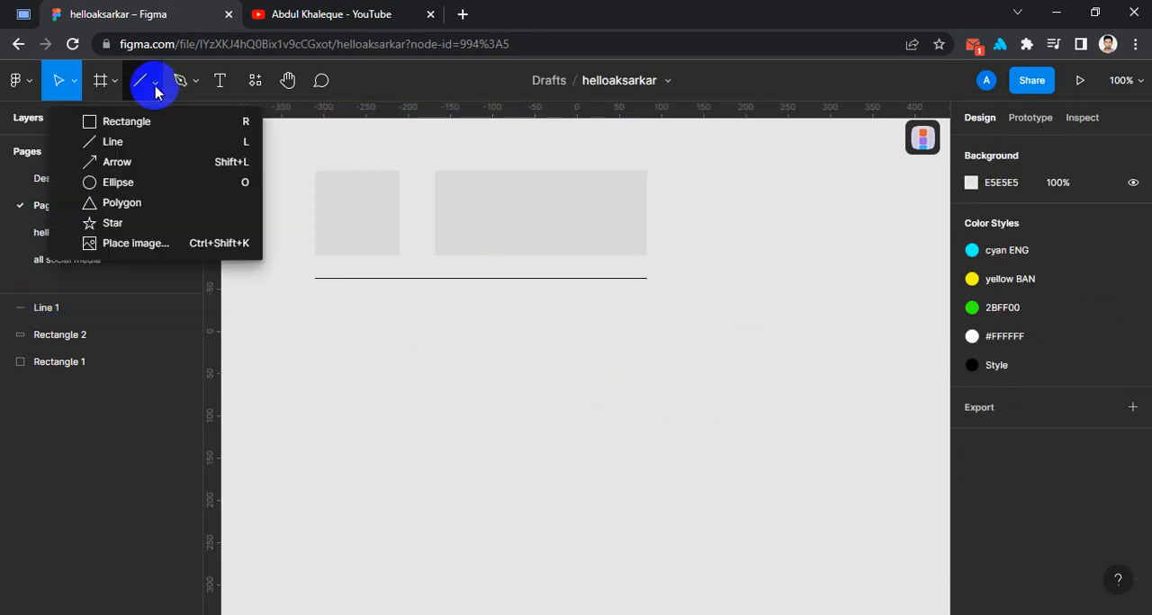
left_click(135, 170)
left_click_drag(315, 324, 642, 329)
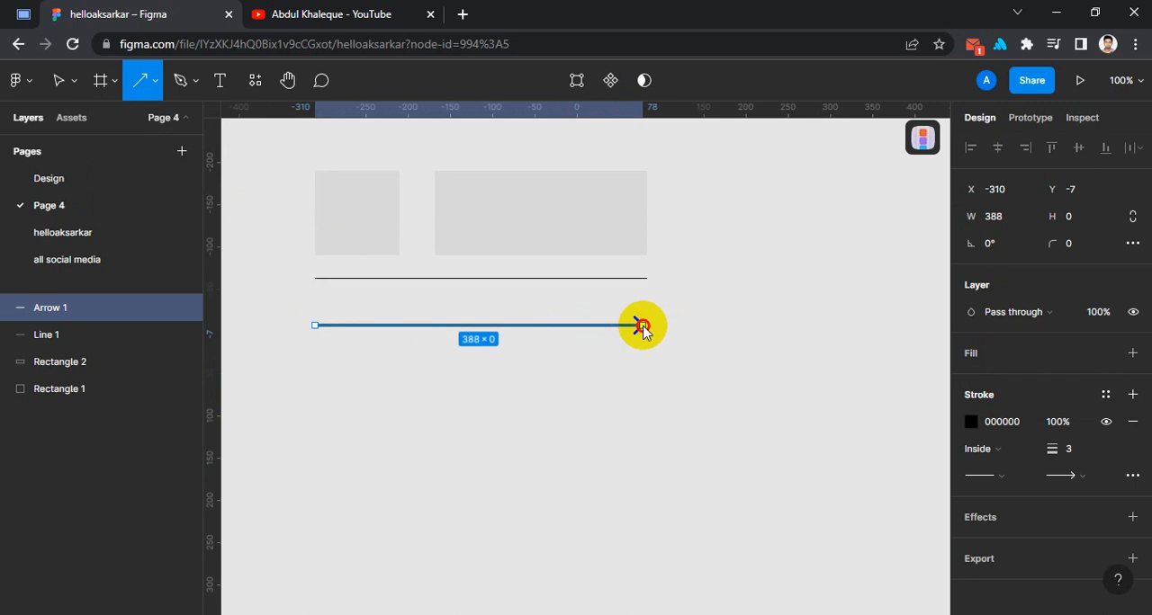
left_click_drag(643, 329, 650, 371)
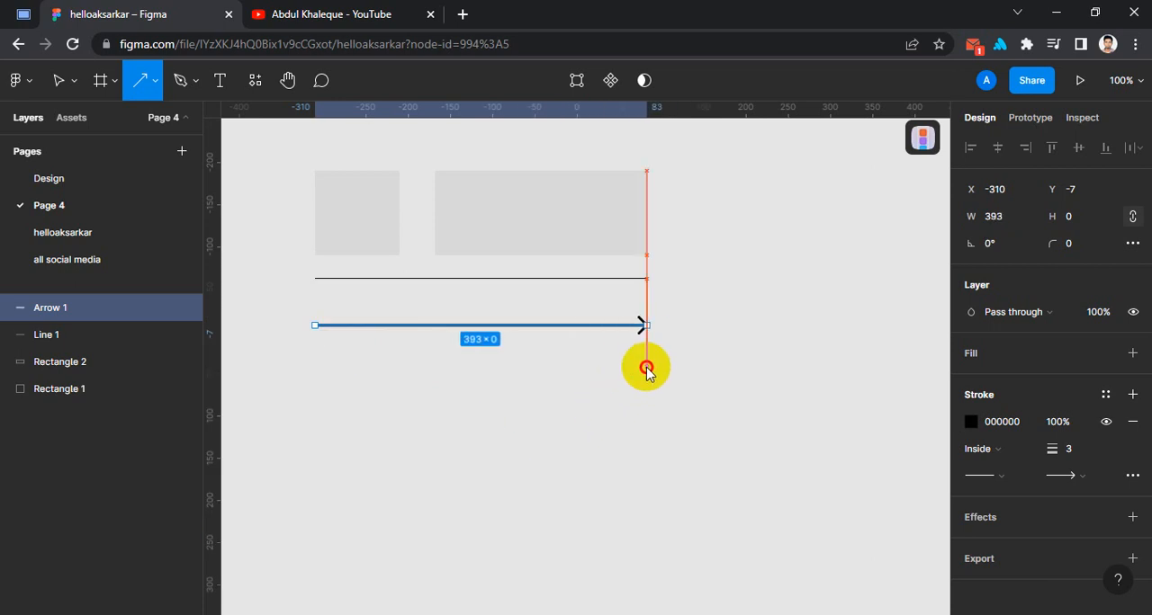
left_click_drag(646, 369, 646, 369)
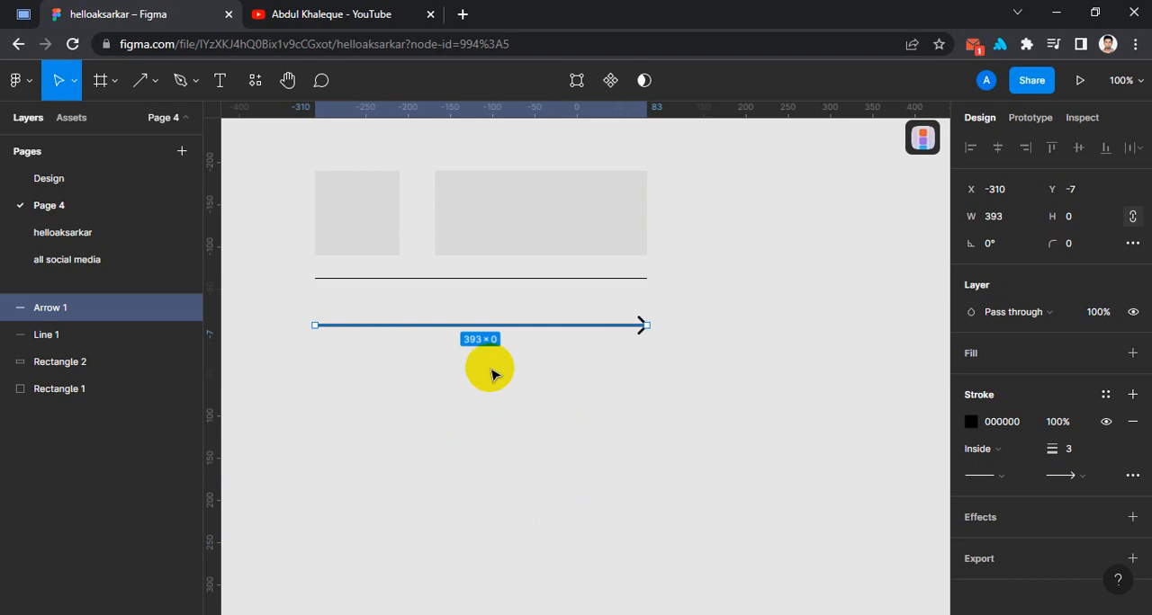
left_click_drag(449, 321, 450, 312)
left_click(376, 373)
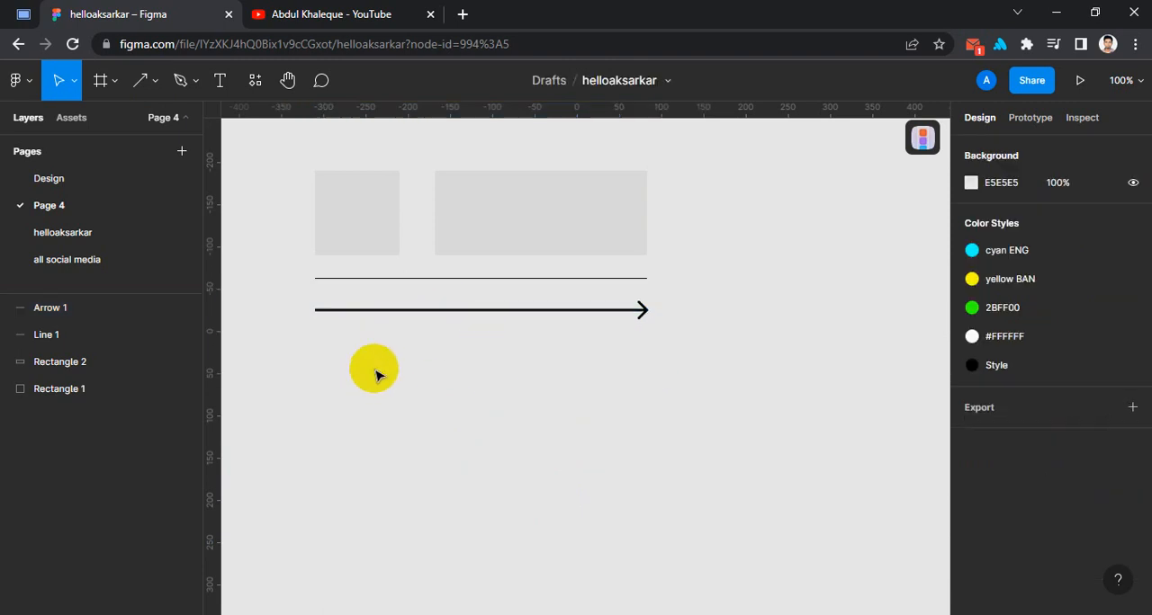
Draw a circle about 172 in diameter below the left part of the arrow with the Ellipse tool
left_click(147, 82)
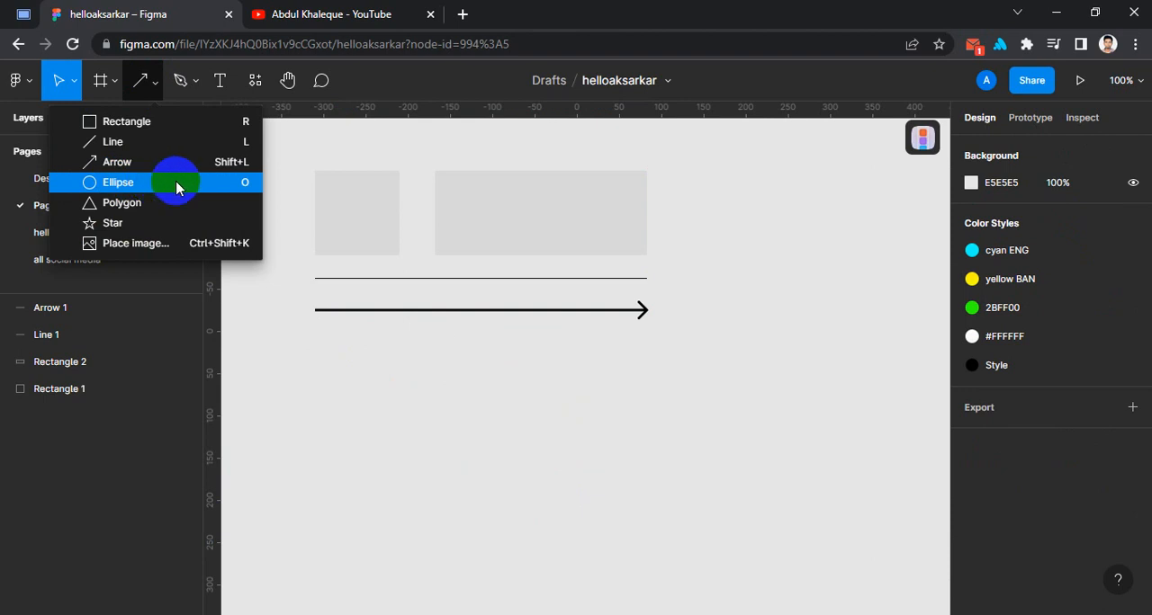
left_click(251, 190)
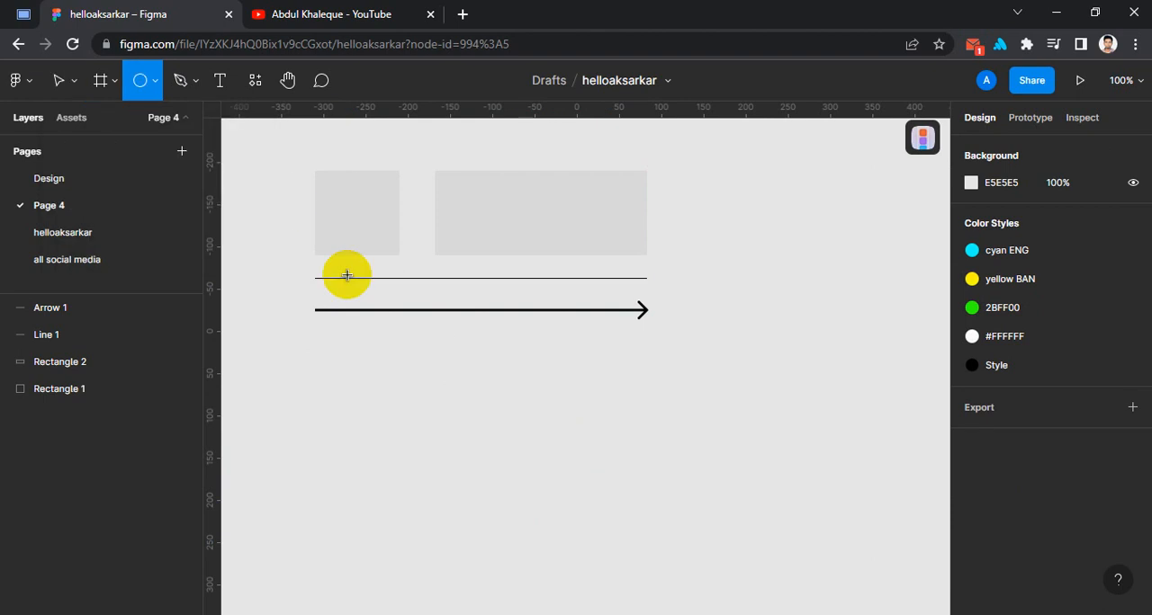
left_click_drag(346, 356, 375, 485)
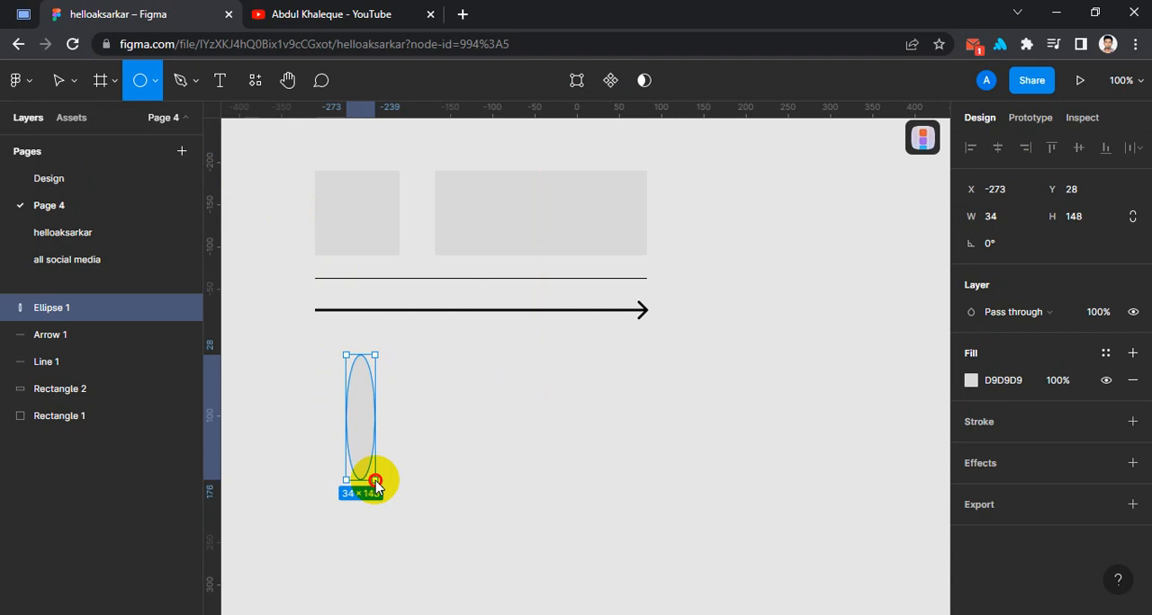
left_click_drag(375, 483, 398, 420)
left_click(573, 432)
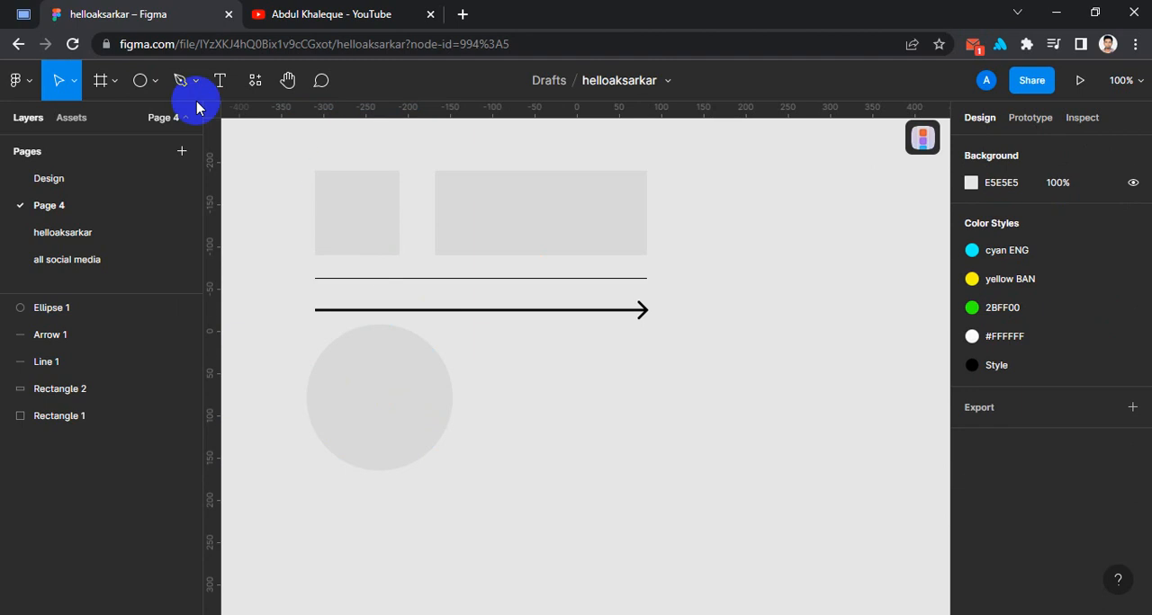
Draw a tall, narrow ellipse about 49 × 147 to the right of the circle
left_click(139, 81)
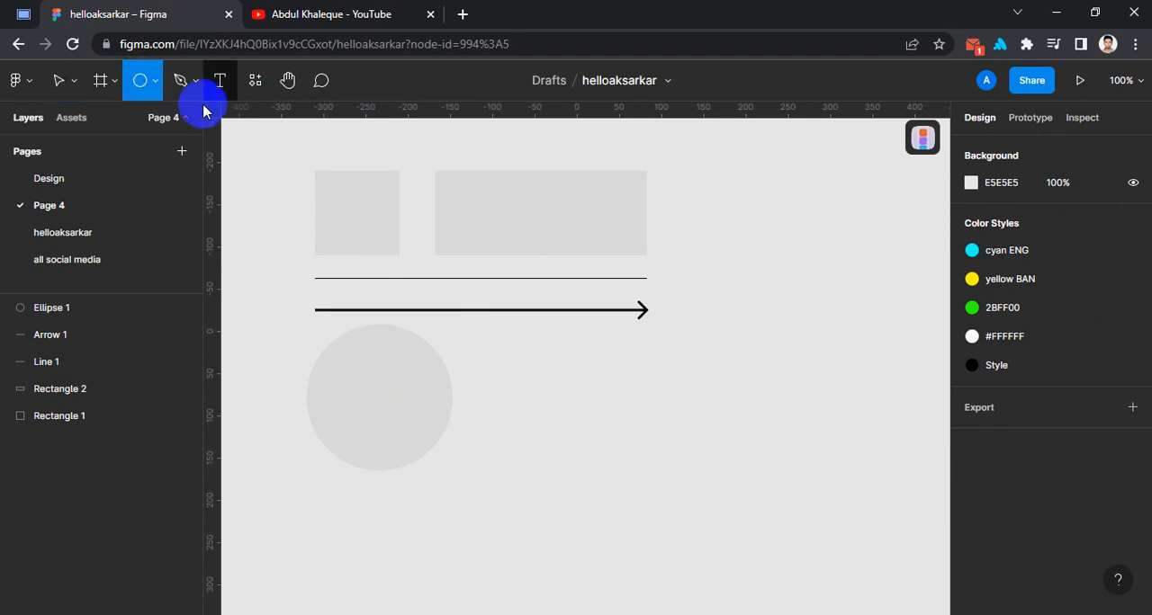
left_click_drag(504, 346, 551, 477)
left_click_drag(559, 477, 546, 472)
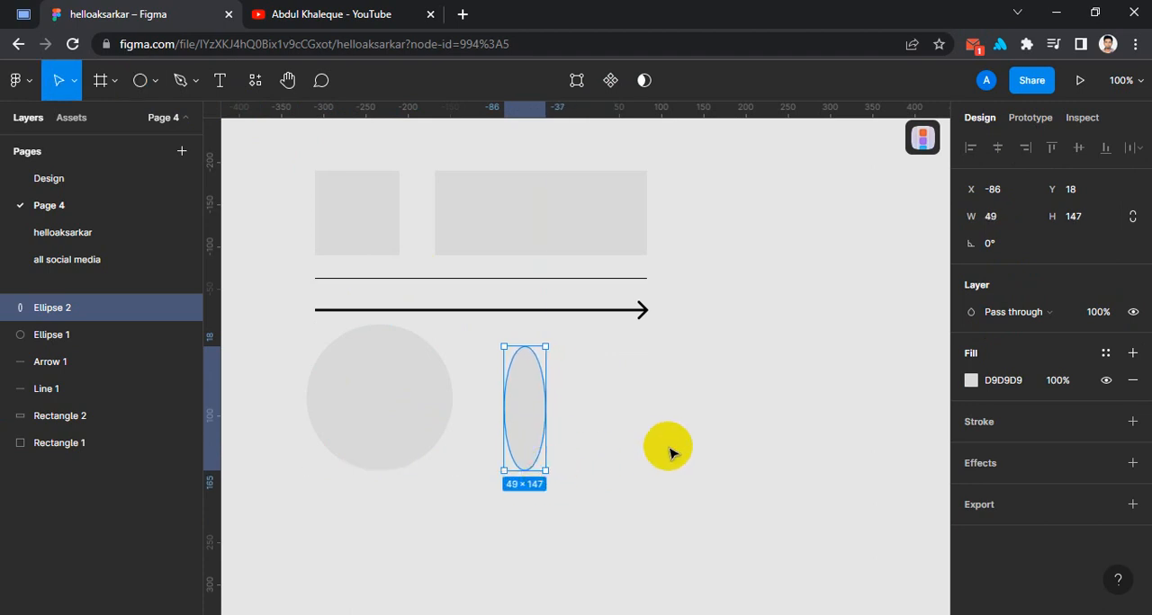
left_click(668, 450)
Draw a flat, wide ellipse about 137 × 31 to the right of the tall ellipse
left_click(156, 82)
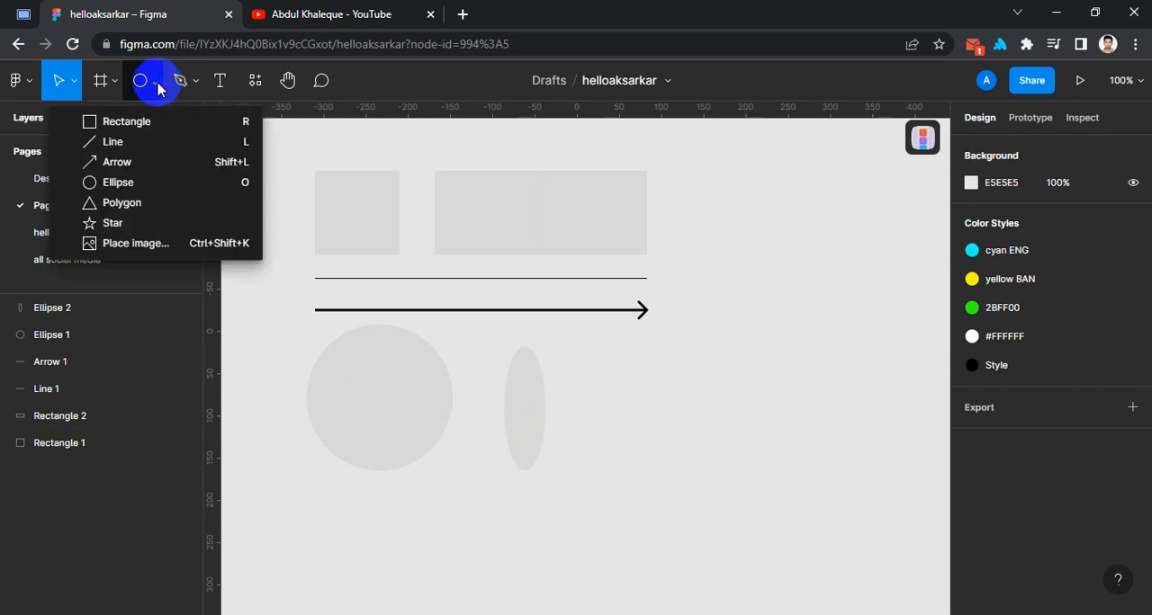
left_click(137, 182)
left_click_drag(577, 371, 692, 399)
left_click(796, 467)
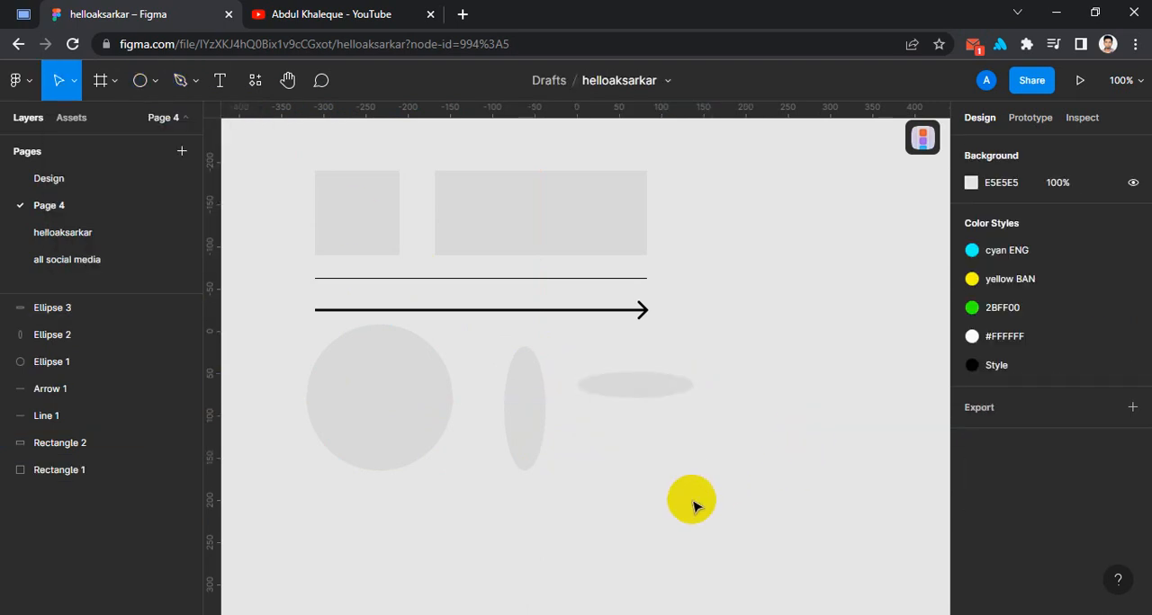
Draw a triangle about 108 × 108 with the Polygon tool and place it right of the wide rectangle, aligned with its top edge
left_click(178, 82)
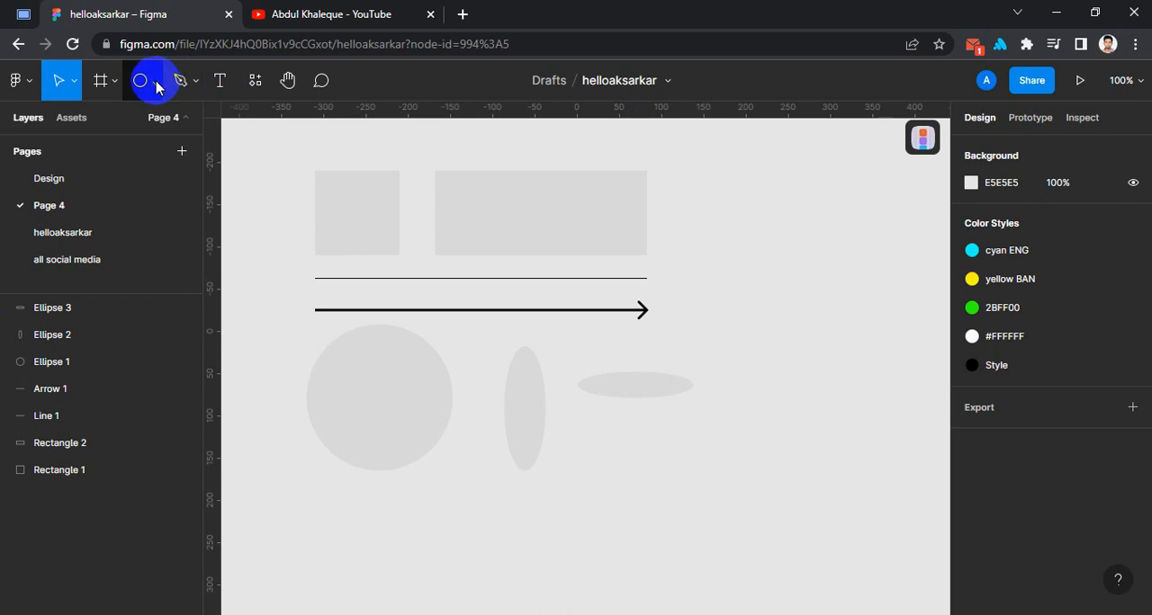
left_click(153, 81)
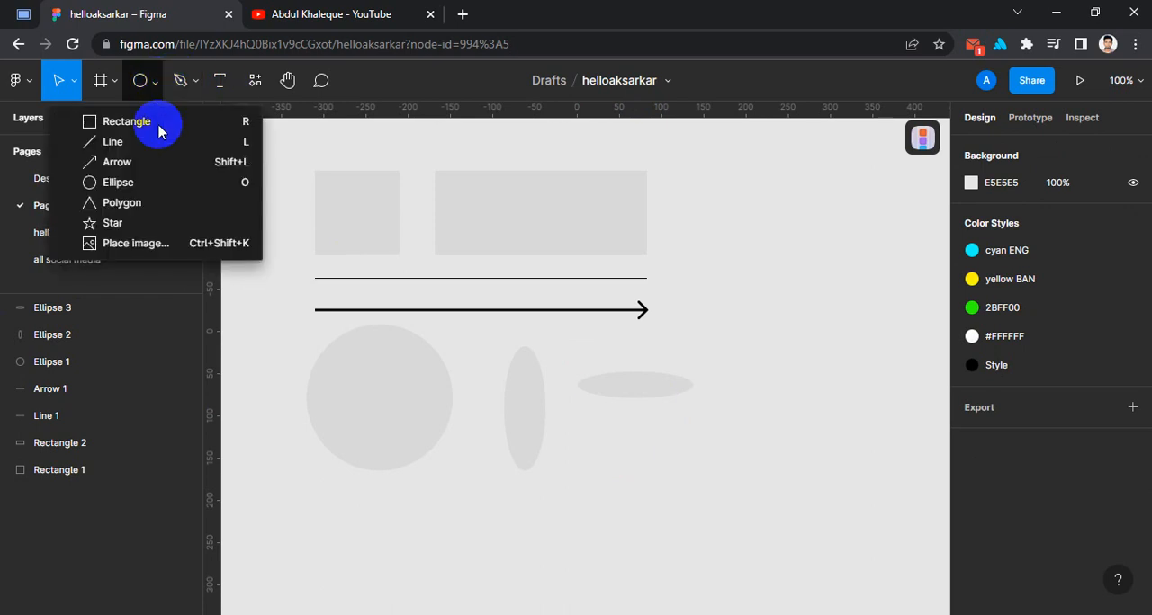
left_click(135, 205)
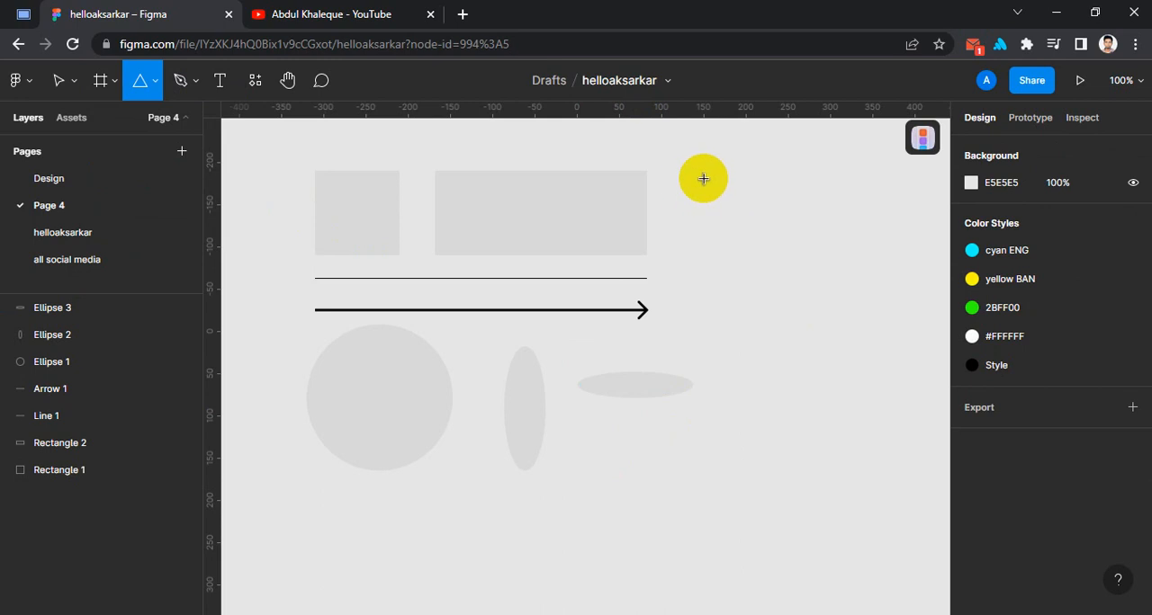
left_click(142, 79)
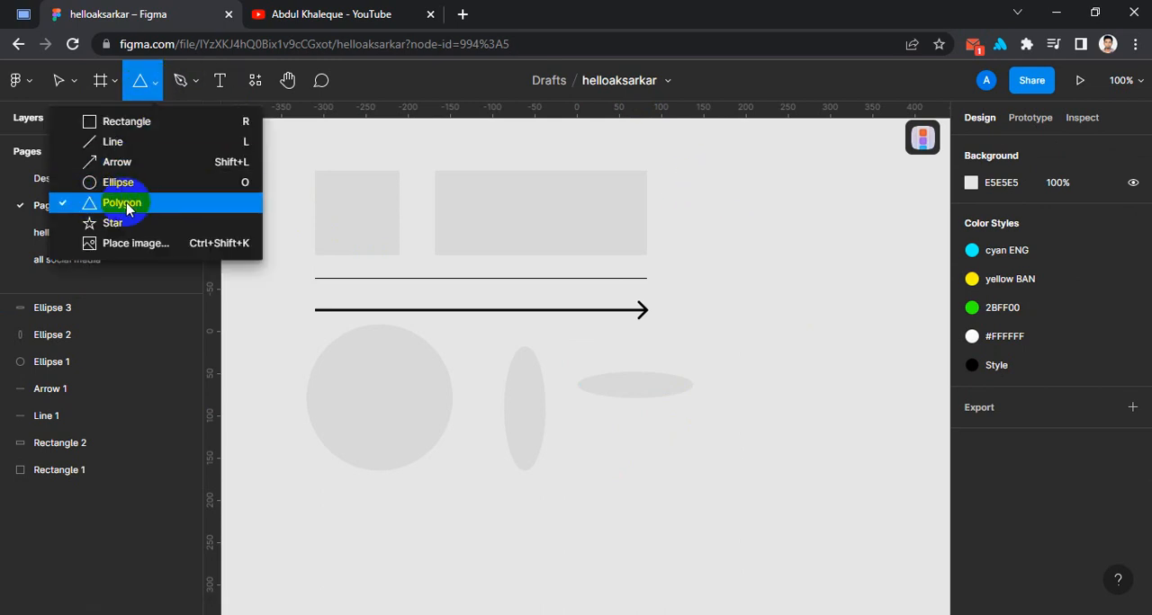
left_click(135, 205)
mouse_move(732, 187)
left_mouse_down()
mouse_move(879, 311)
mouse_move(874, 290)
mouse_move(887, 297)
mouse_move(828, 251)
mouse_move(876, 278)
left_mouse_up()
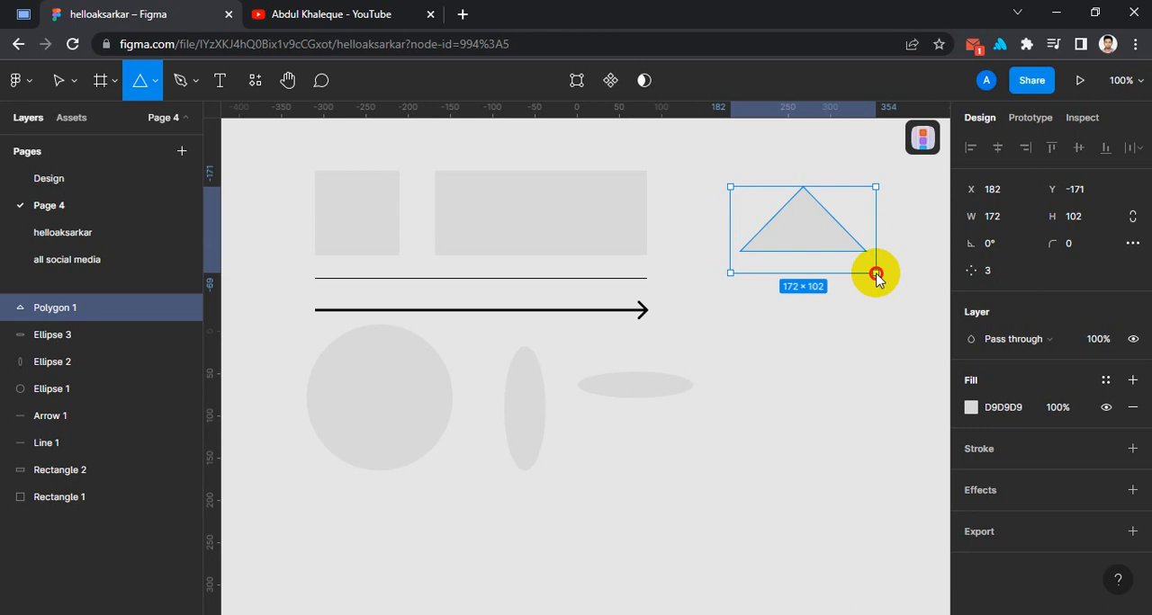
mouse_move(876, 277)
left_mouse_down()
mouse_move(828, 244)
mouse_move(875, 308)
mouse_move(813, 262)
mouse_move(826, 281)
left_mouse_up()
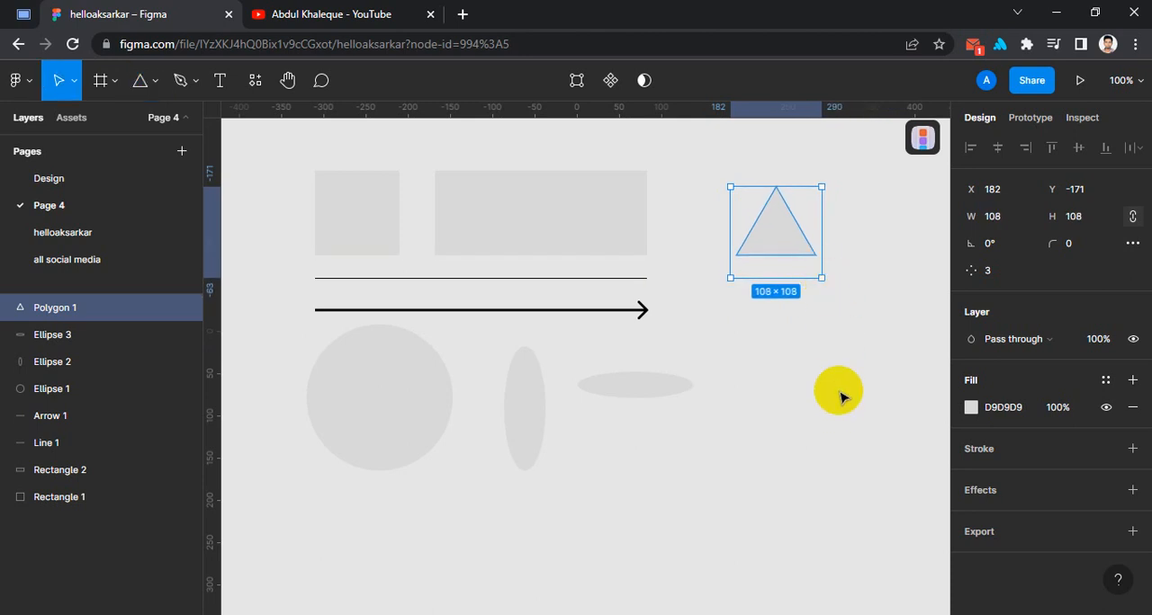
left_click_drag(754, 232, 730, 218)
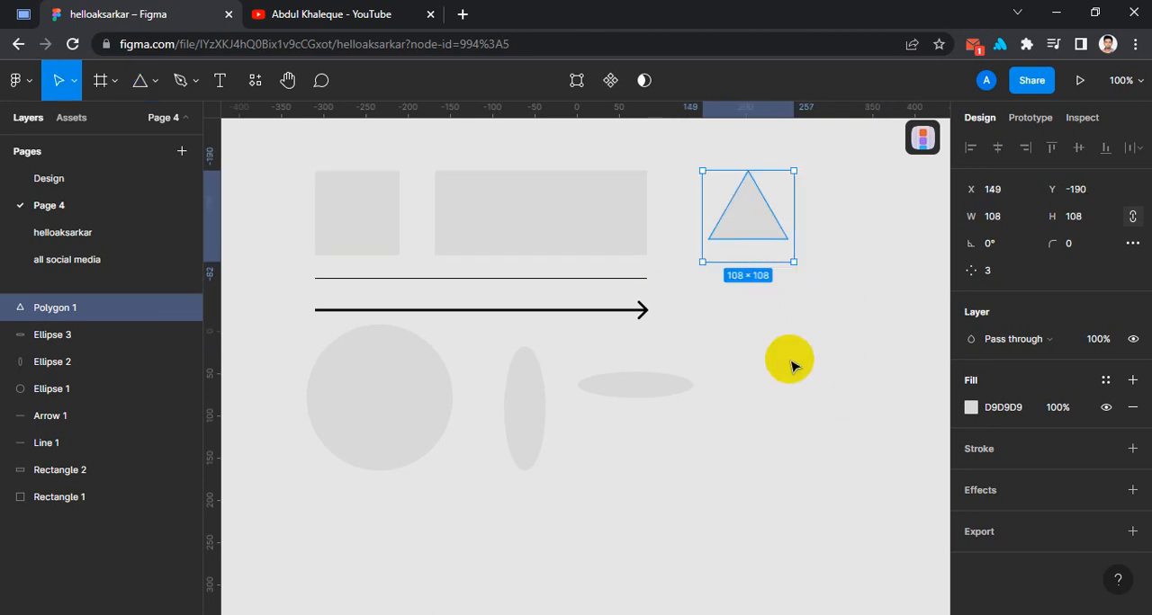
left_click(790, 360)
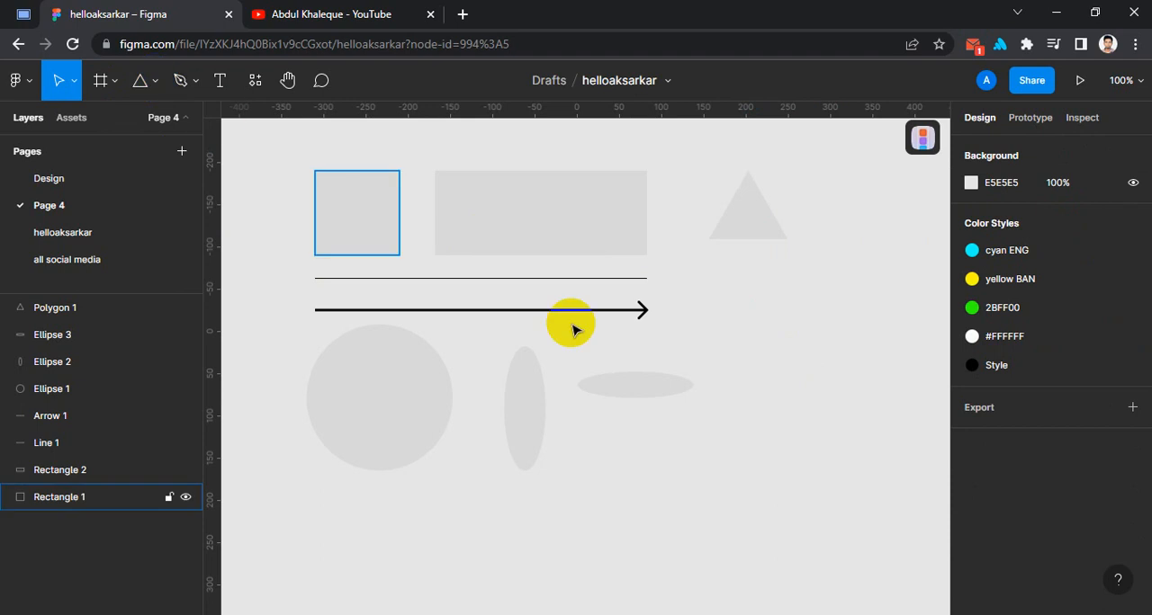